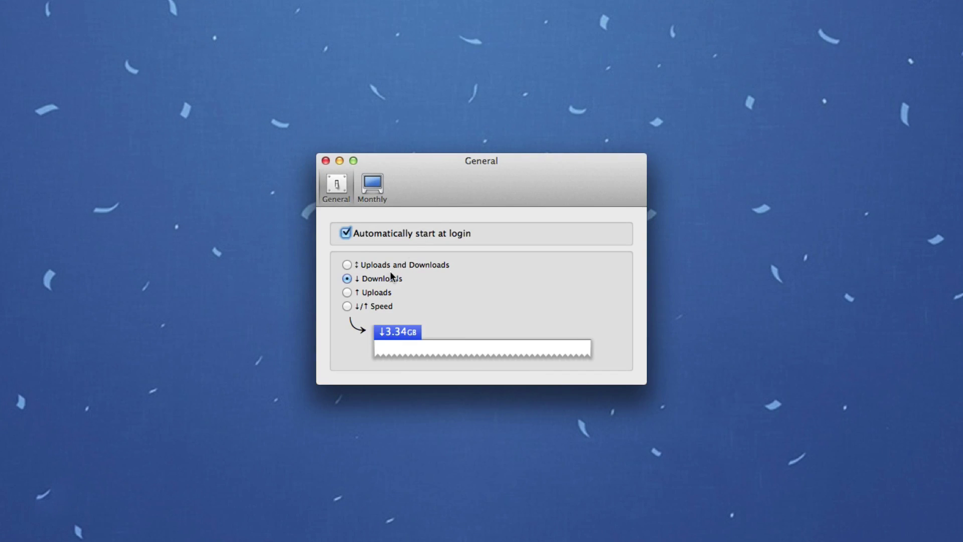
Set the menu bar to show combined uploads and downloads, leaving monthly network tracking off
click(381, 293)
click(376, 305)
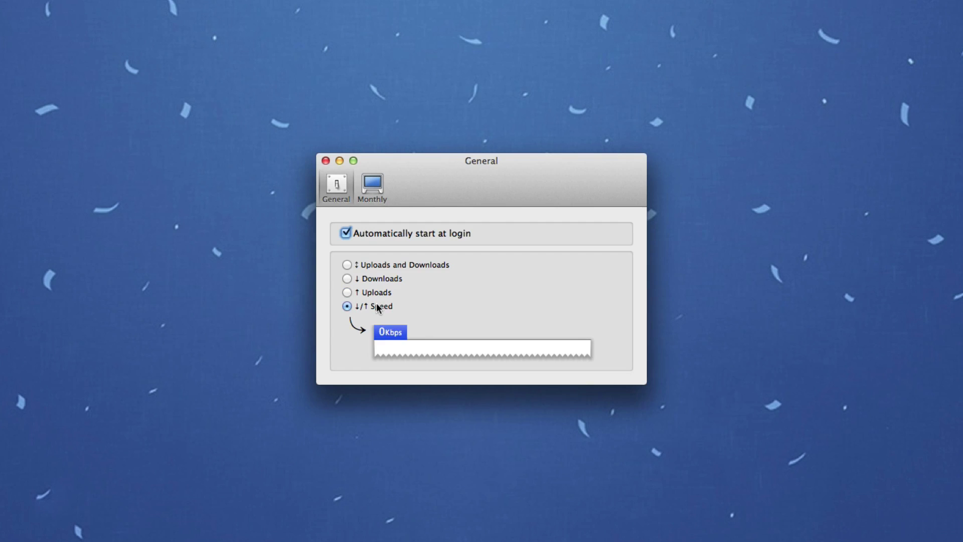
click(378, 264)
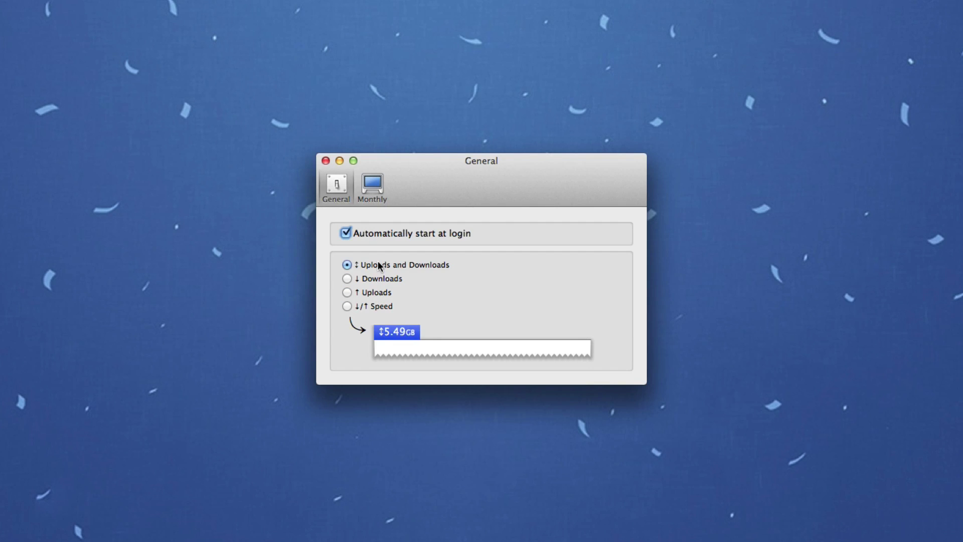
click(372, 188)
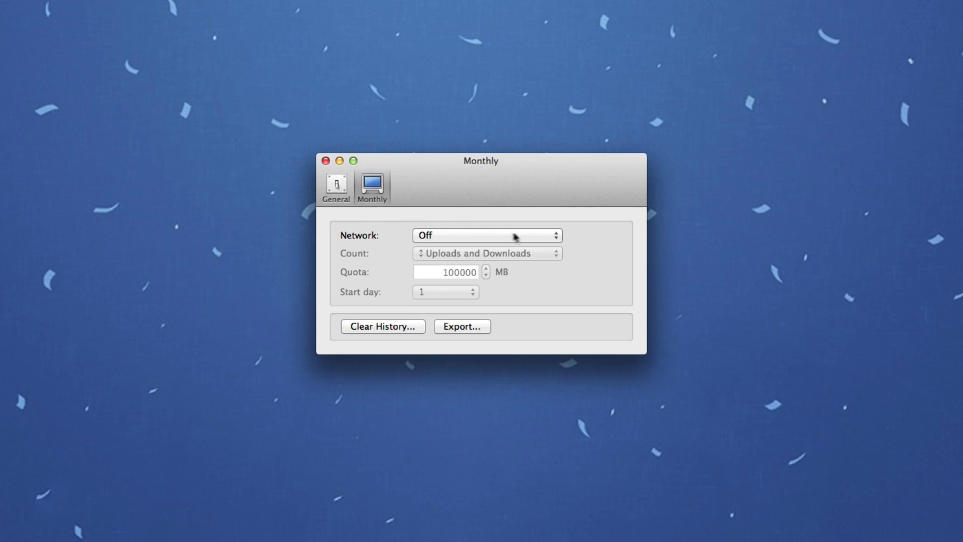
click(521, 235)
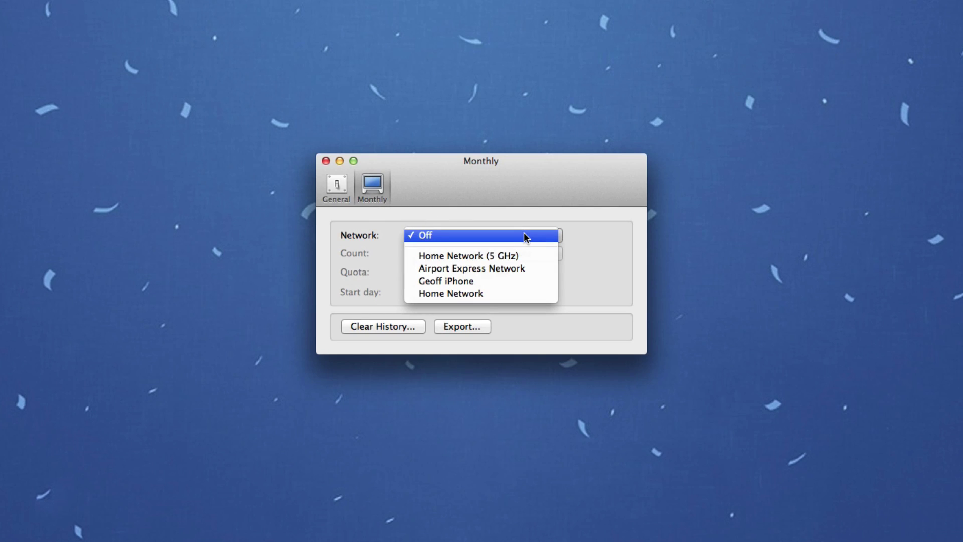
click(524, 232)
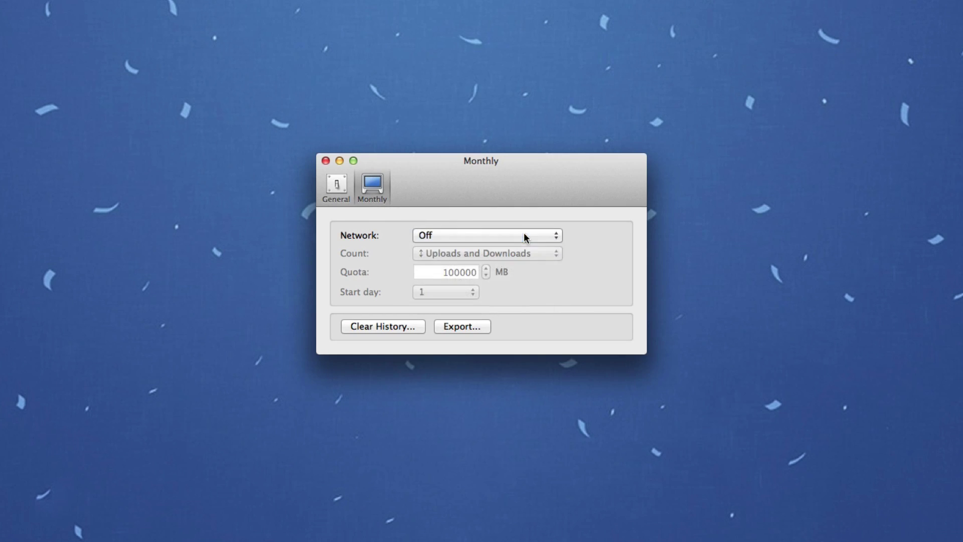
Close Bandwidth+ preferences and view today's data usage per network
click(340, 190)
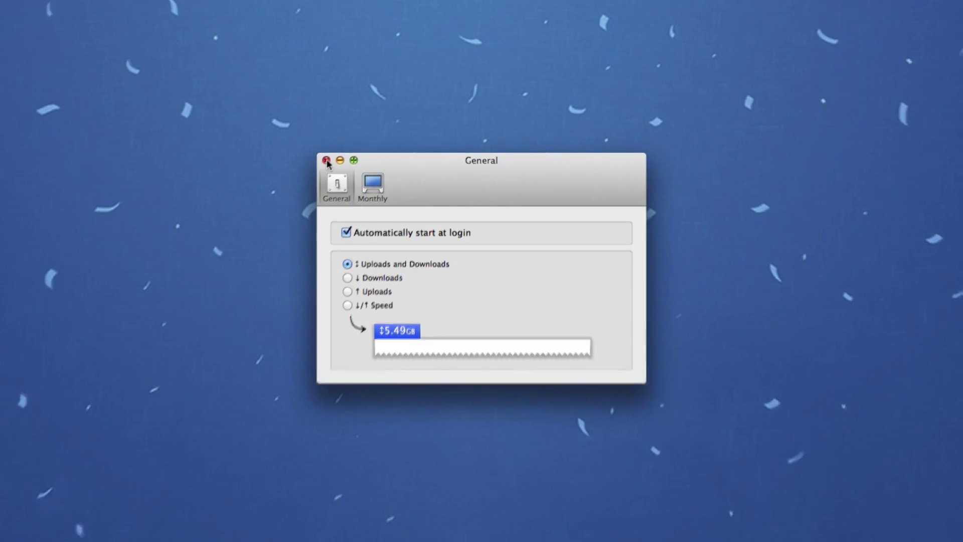
click(326, 161)
click(756, 4)
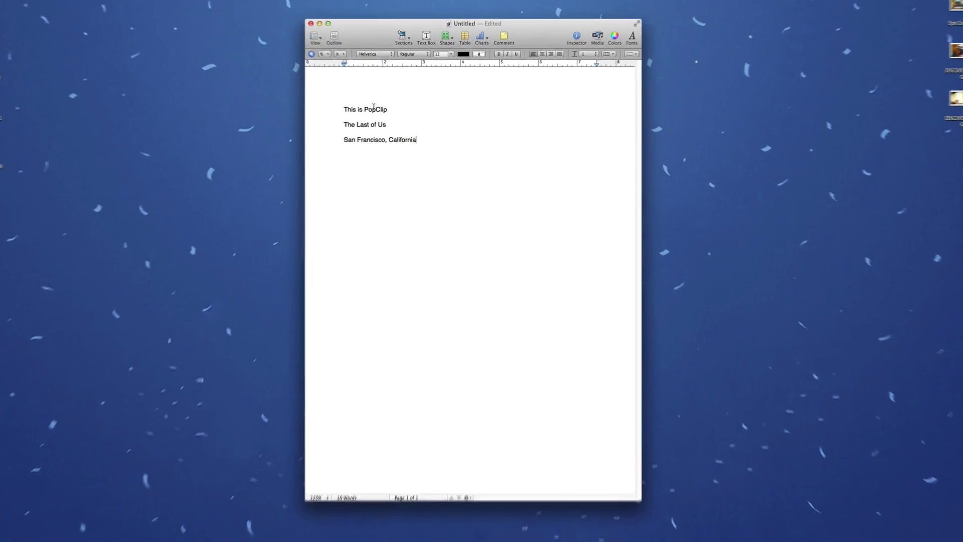
Select 'The Last of Us' and search it on Amazon via PopClip
double_click(368, 106)
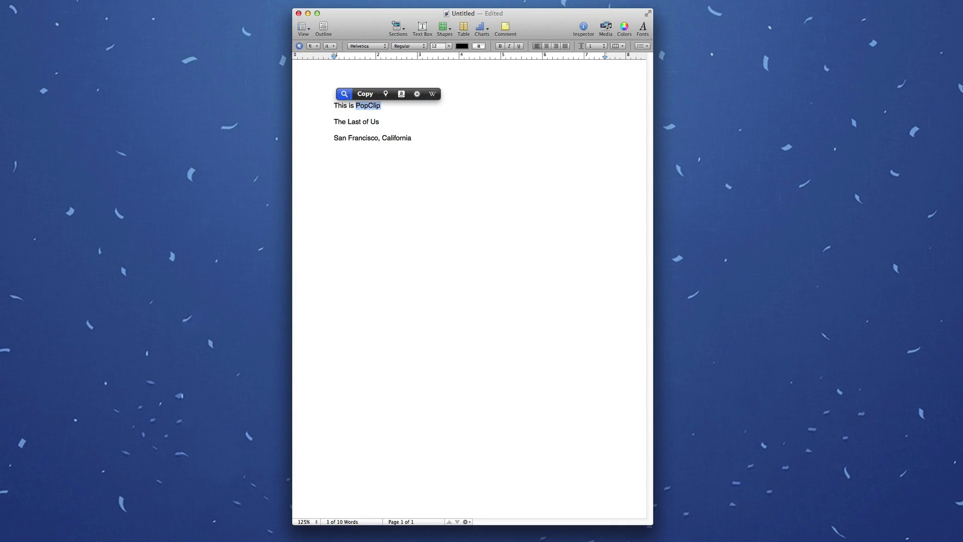
click(379, 121)
drag(379, 121, 331, 122)
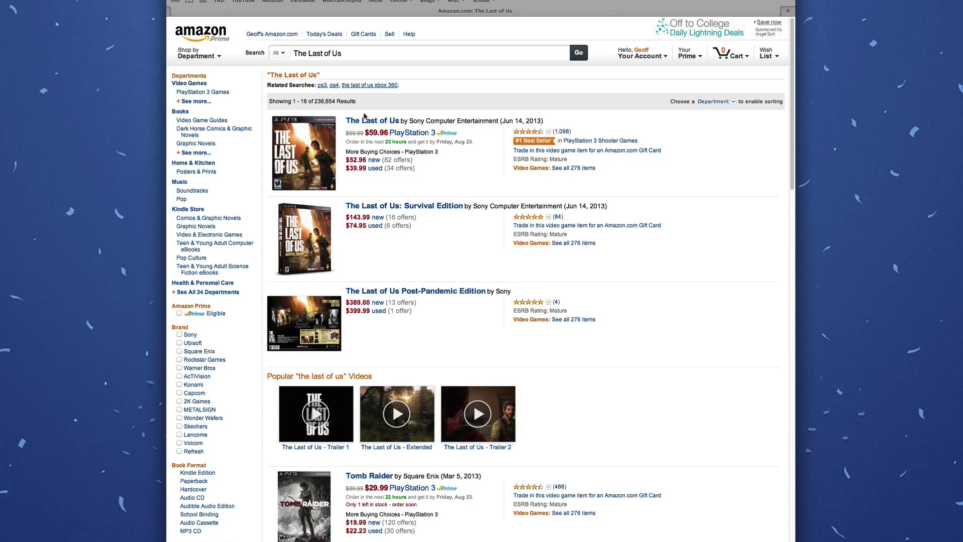
Look up 'San Francisco, California' on Wikipedia from the document text
key(super+q)
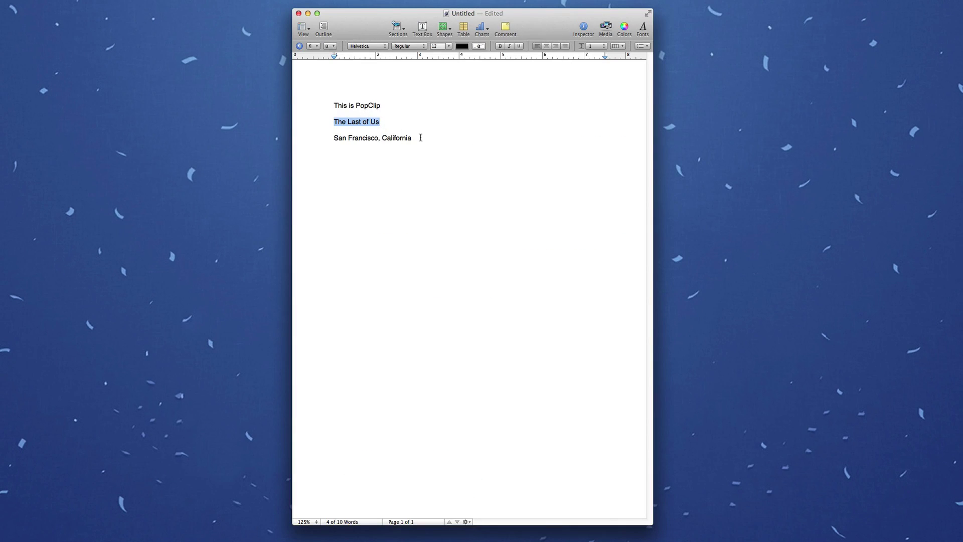
drag(420, 138, 340, 137)
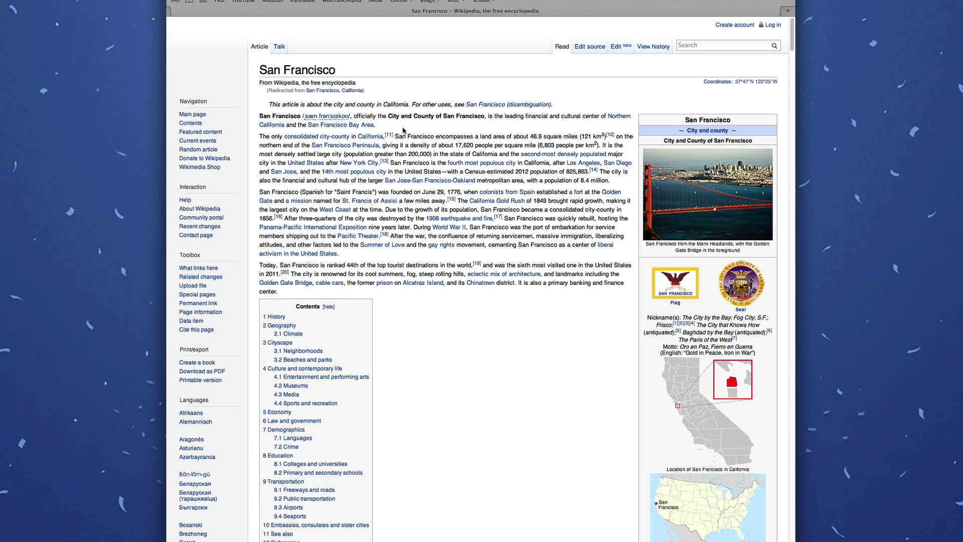
scroll(406, 131, down, 10)
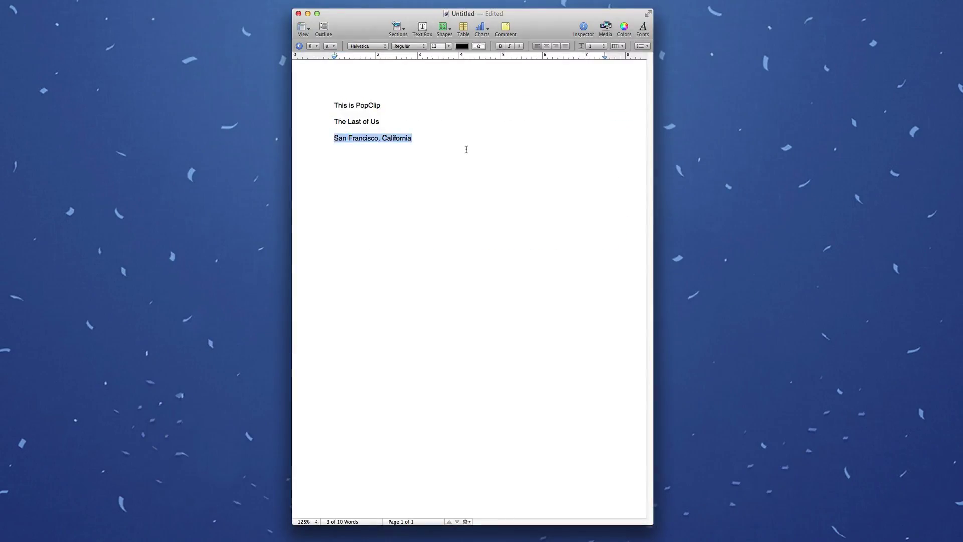
click(466, 149)
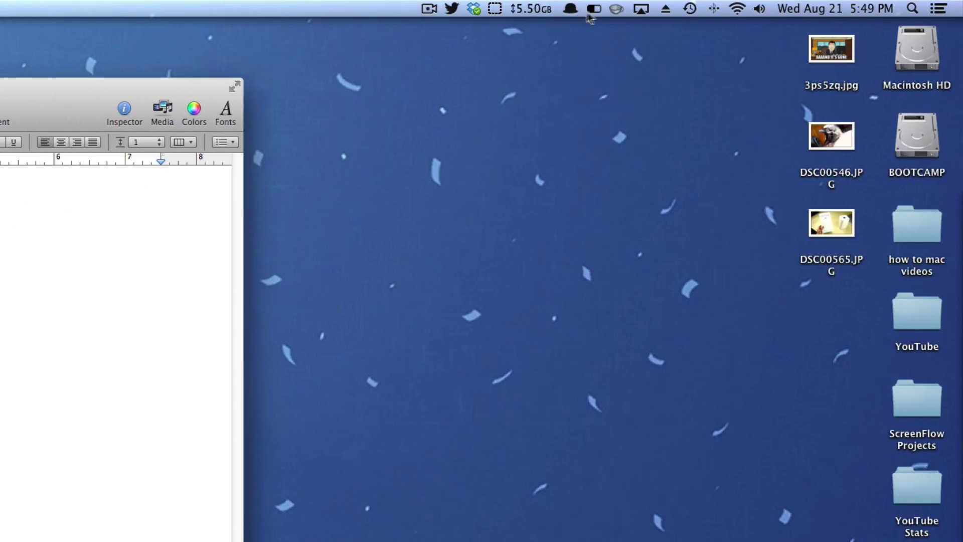
Check PopClip's appearance and enabled-action lists, then browse the online extensions catalogue
click(594, 13)
click(571, 63)
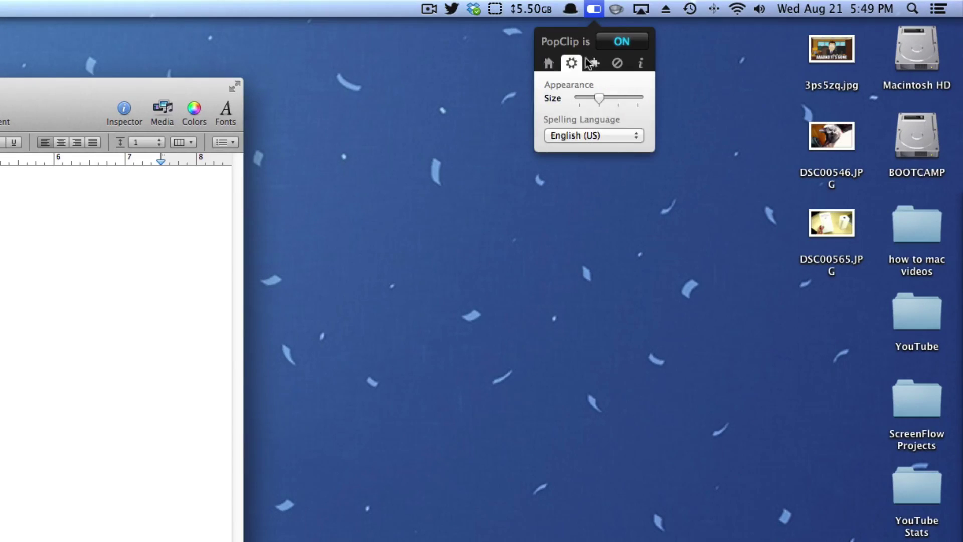
click(593, 63)
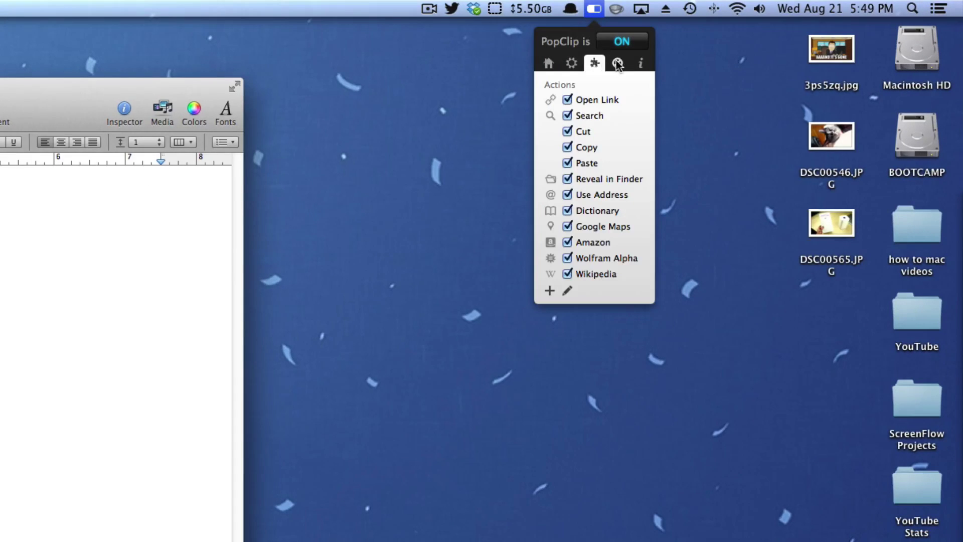
click(549, 291)
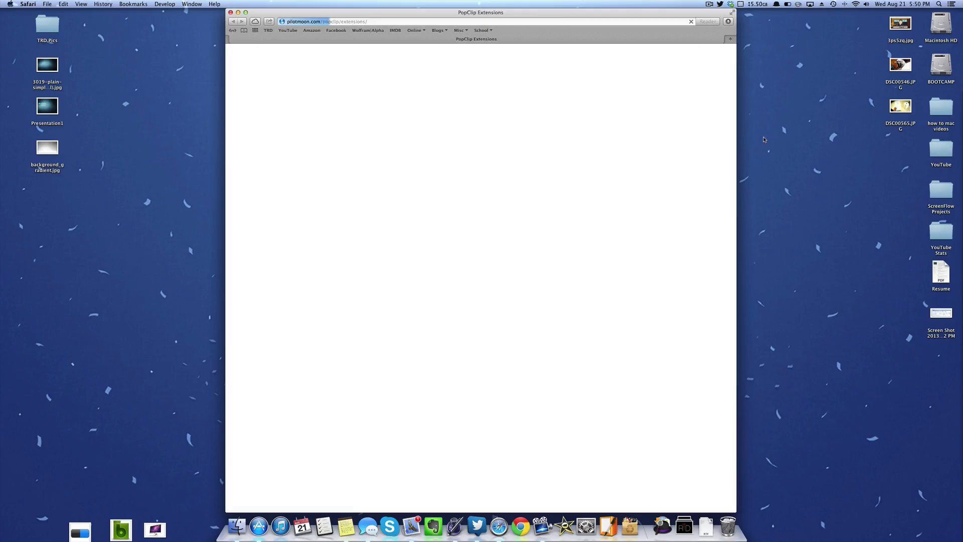
scroll(678, 137, down, 5)
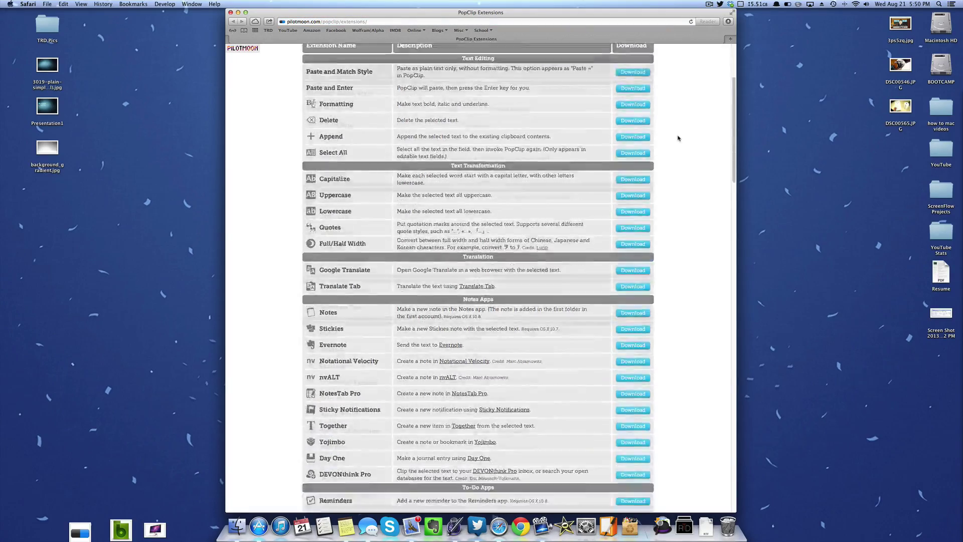
scroll(678, 138, down, 5)
scroll(678, 138, down, 5)
scroll(678, 137, down, 5)
scroll(678, 138, down, 3)
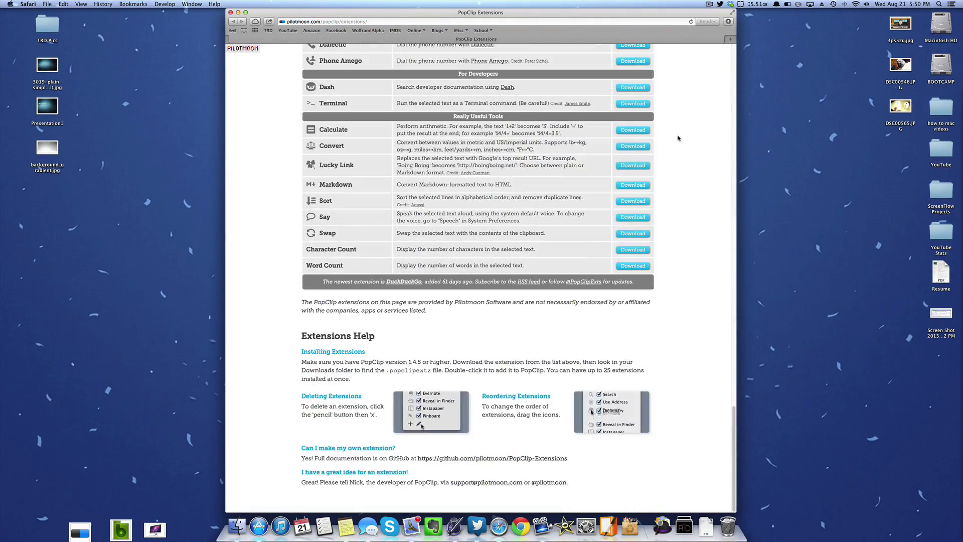
scroll(678, 138, up, 10)
scroll(678, 138, up, 10)
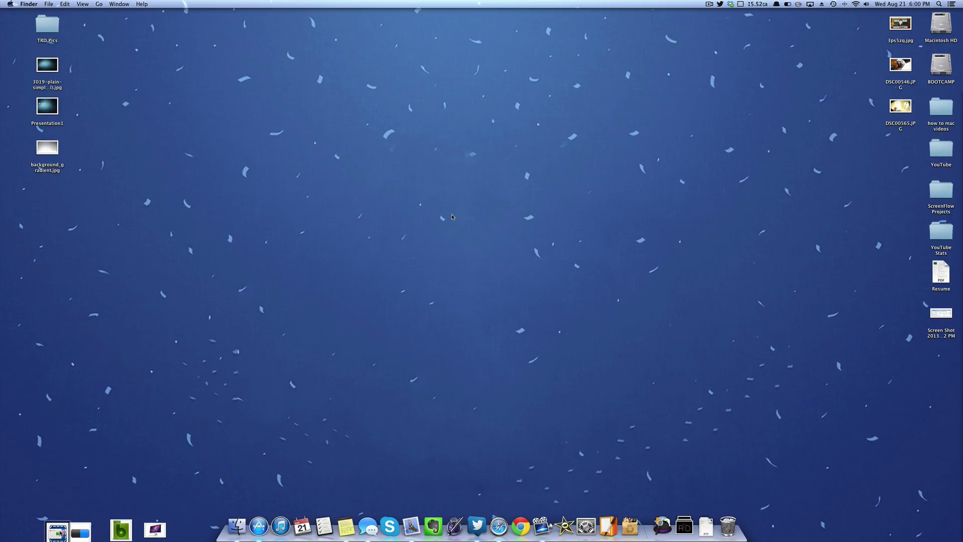
Snap the YouTube Safari window to the left half and pull a new tab into its own window
key(super+Tab)
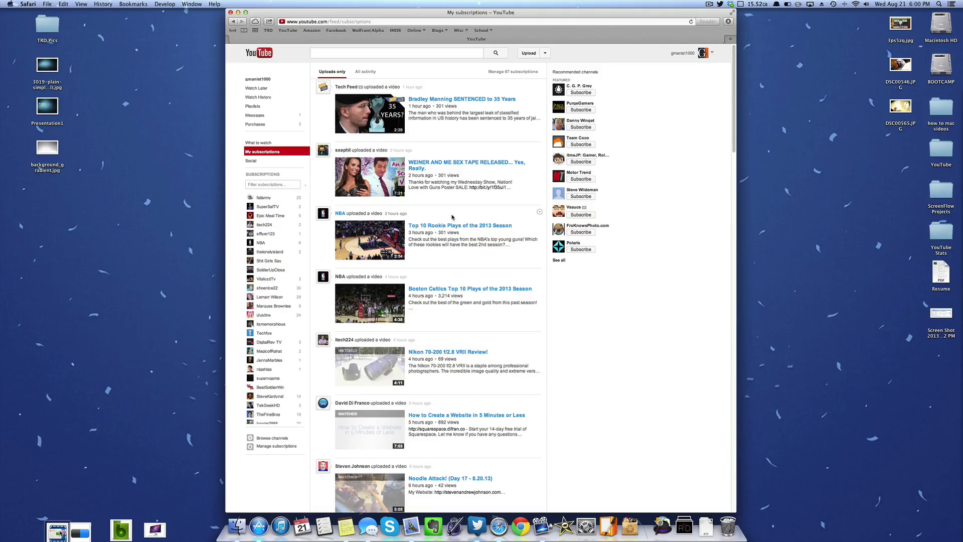
drag(449, 12, 2, 15)
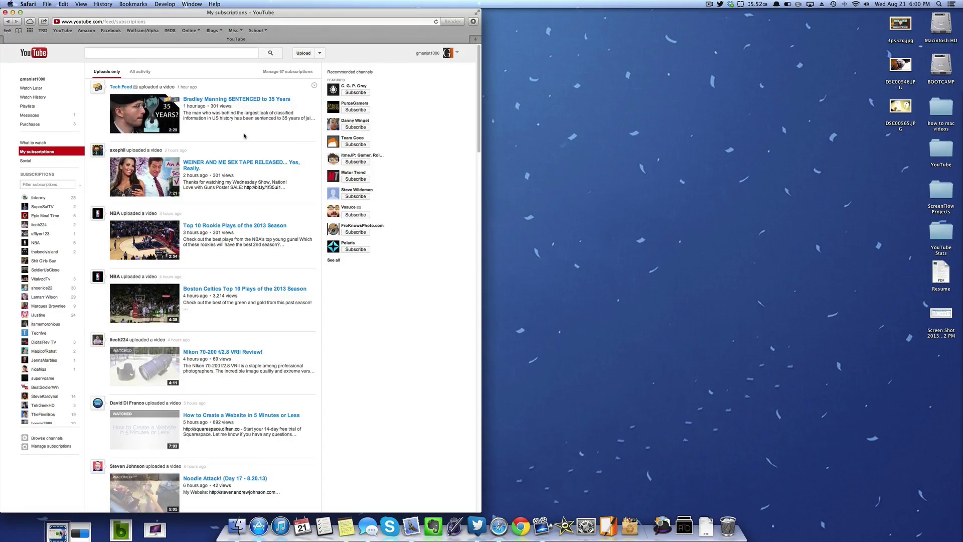
click(476, 39)
drag(378, 42, 961, 72)
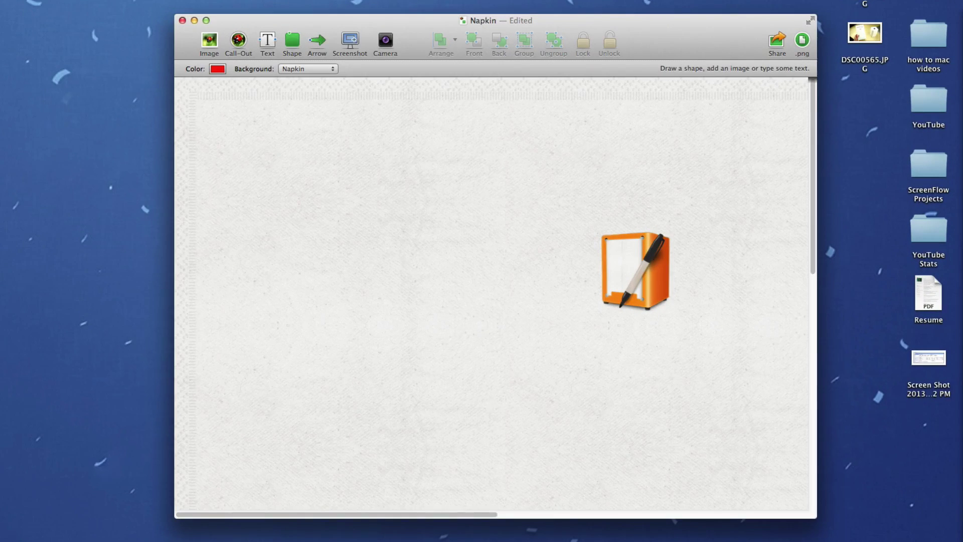
Arrange the Napkin icon below the green b image on the canvas
mouse_move(599, 301)
mouse_down()
mouse_move(357, 316)
mouse_move(248, 433)
mouse_up()
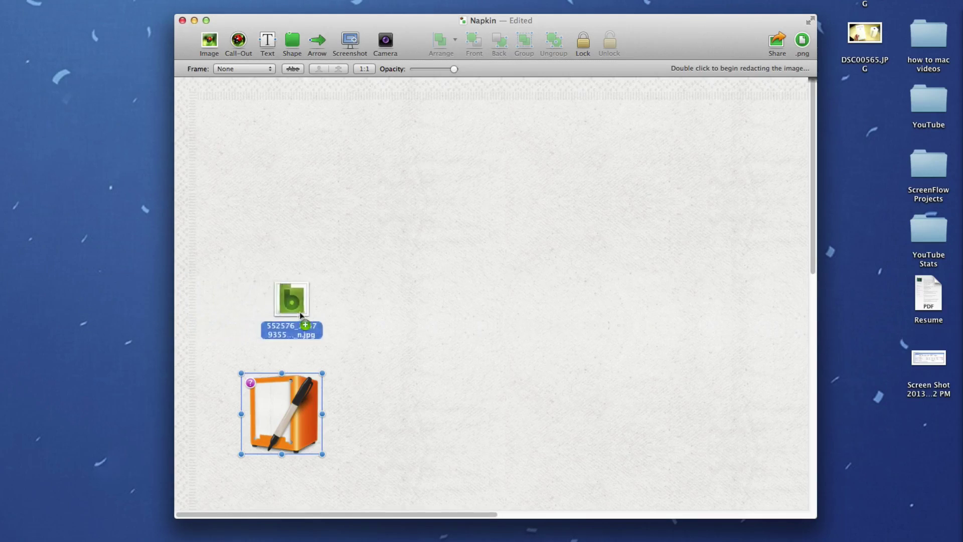
drag(291, 316, 300, 313)
drag(294, 416, 316, 461)
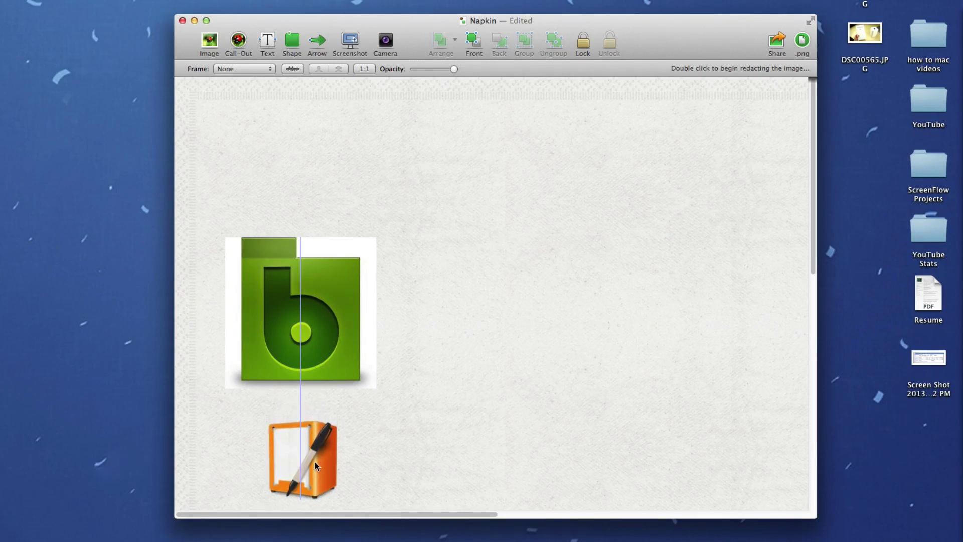
click(429, 400)
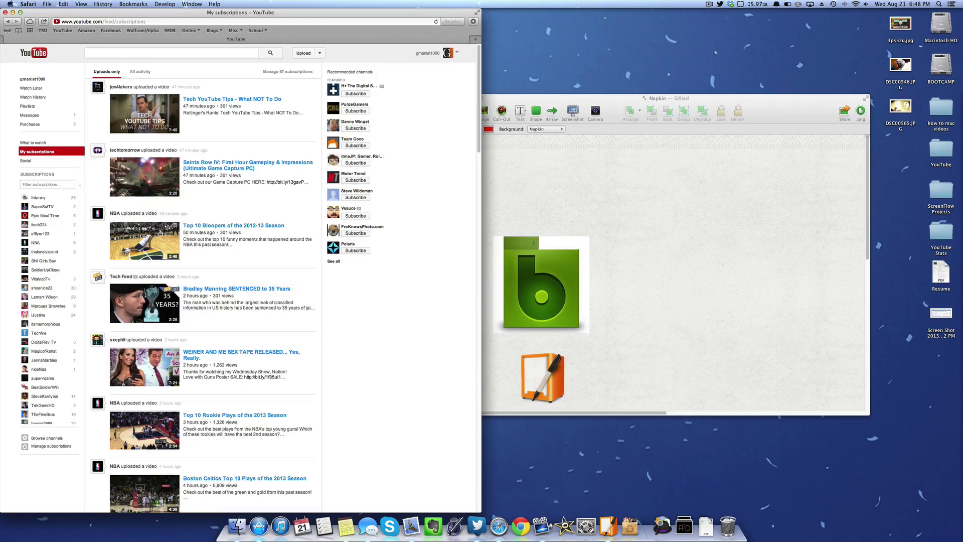
Capture the YouTube browser window onto the canvas and position it on the right
click(537, 98)
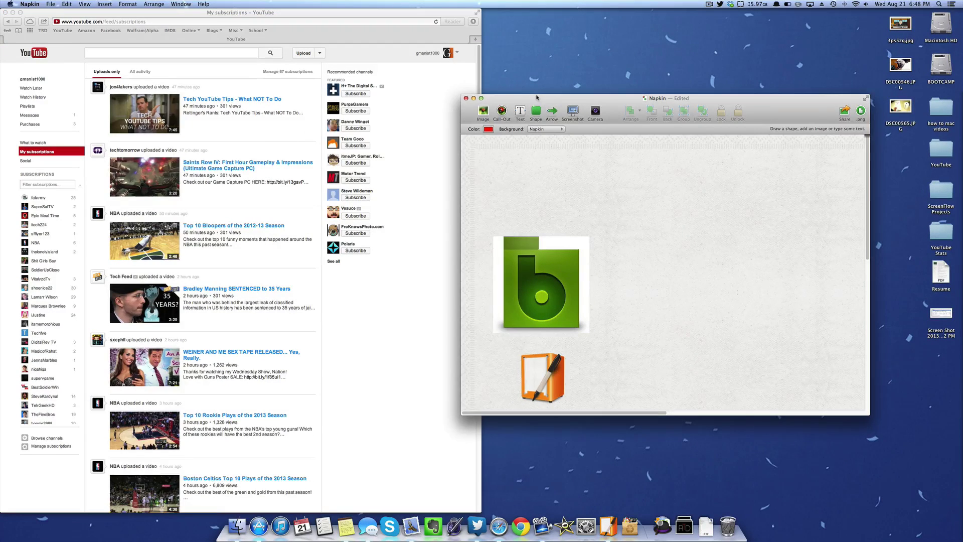
click(574, 111)
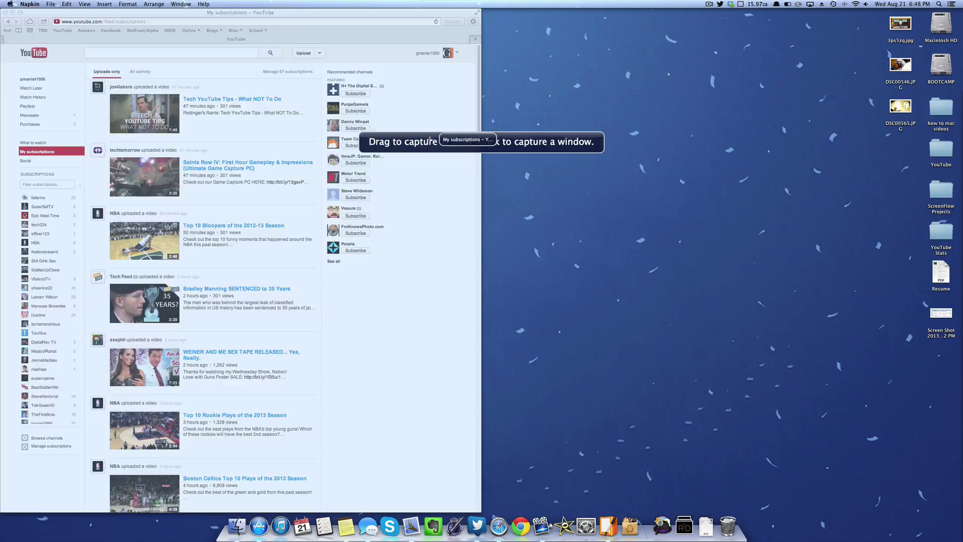
click(433, 142)
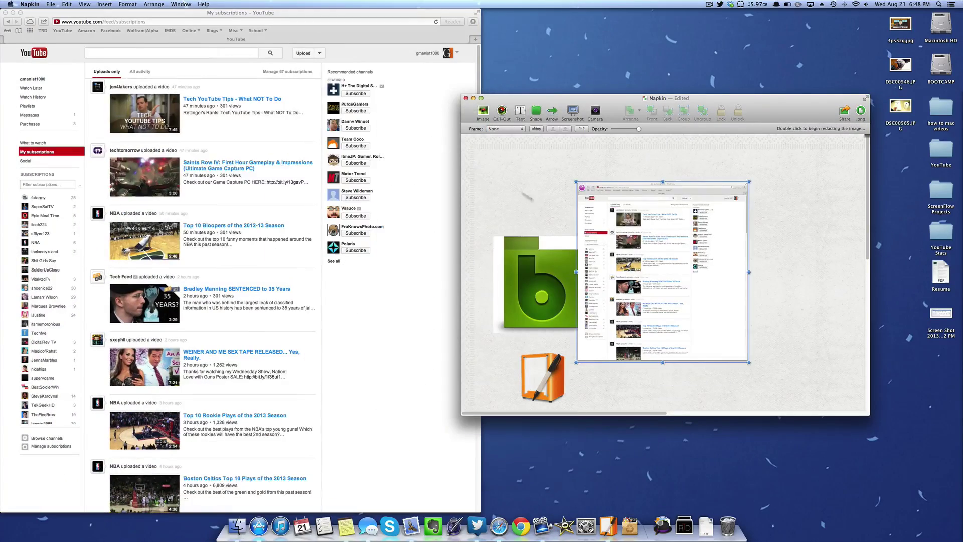
key(super+h)
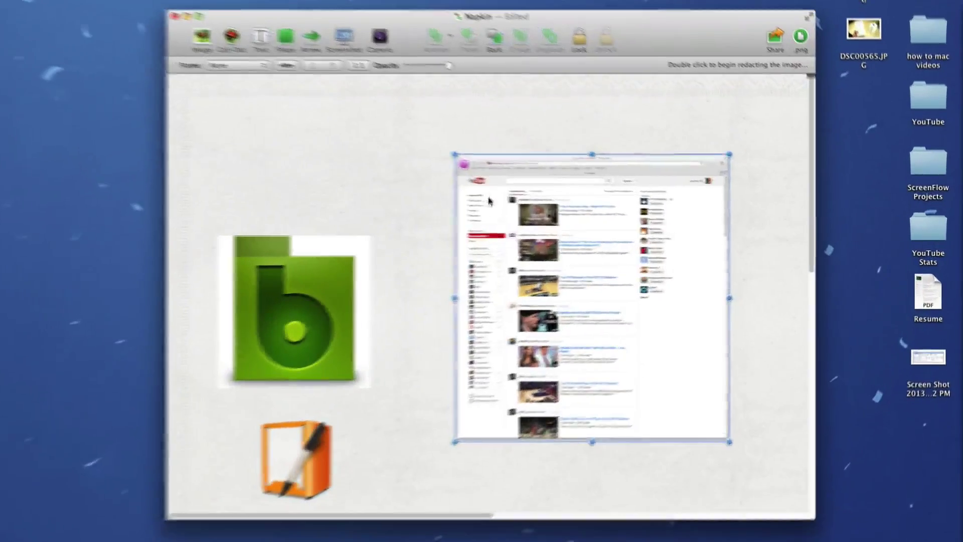
drag(490, 201, 541, 194)
click(377, 116)
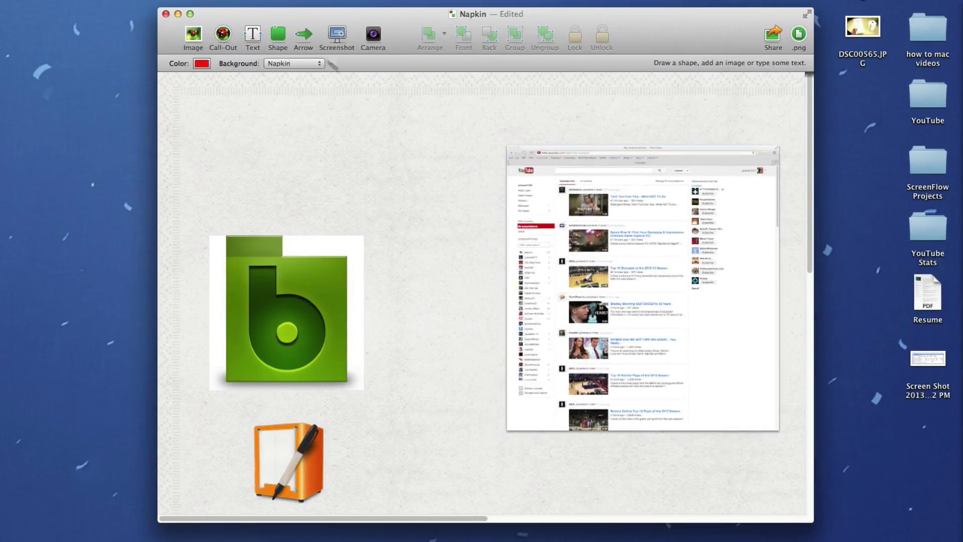
Magnify the green b icon with a callout, then export the sketch as a desktop PNG and open it
click(212, 39)
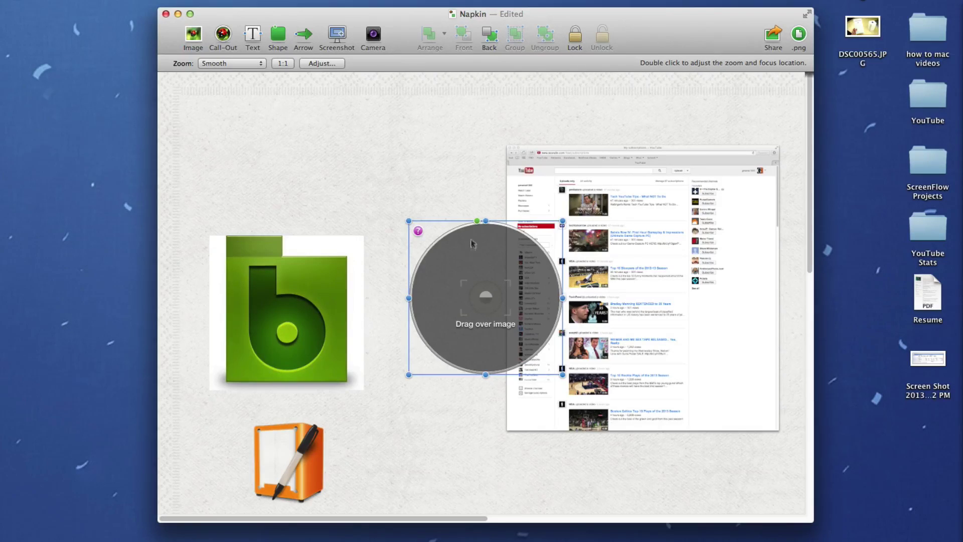
mouse_move(468, 251)
mouse_down()
mouse_move(438, 224)
mouse_move(280, 277)
mouse_move(470, 220)
mouse_up()
click(297, 312)
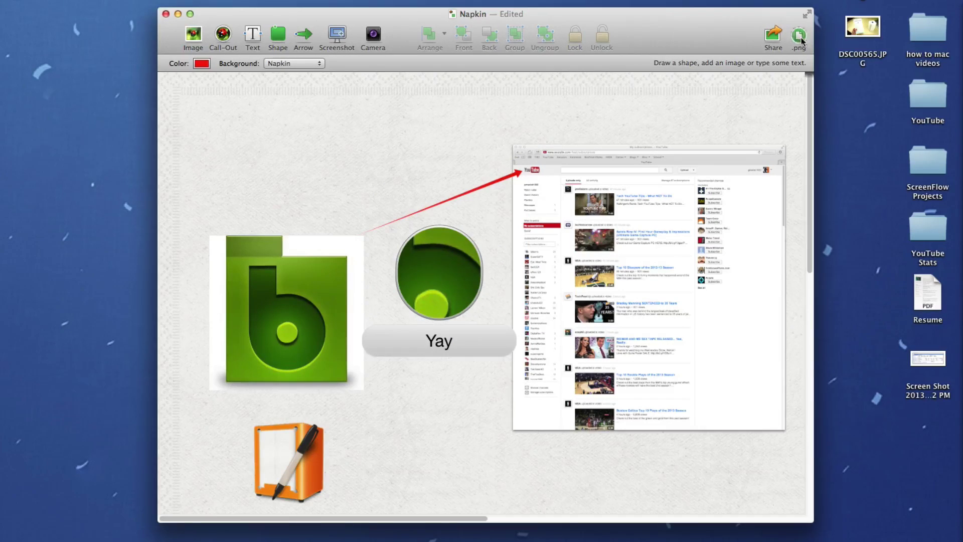
mouse_move(799, 34)
mouse_down()
mouse_move(868, 261)
mouse_move(861, 249)
mouse_up()
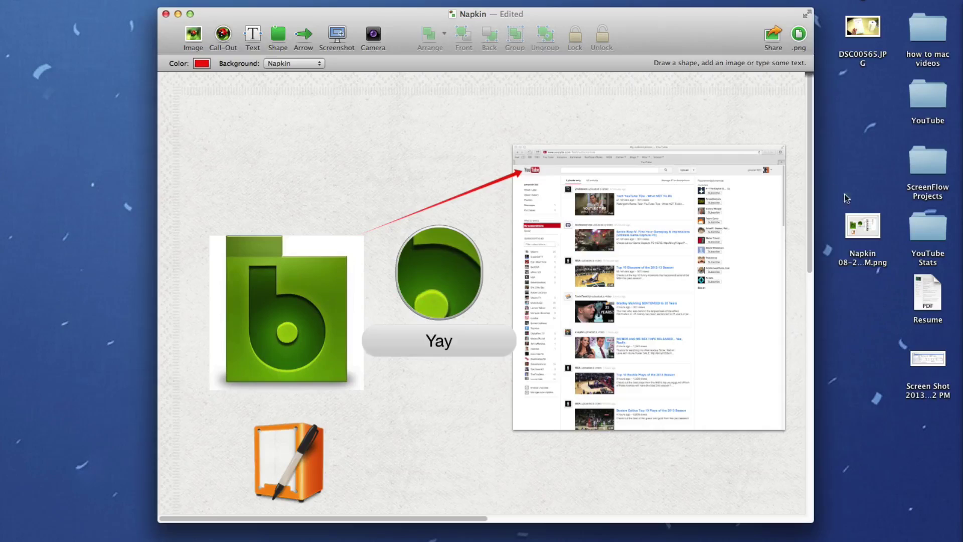
double_click(862, 226)
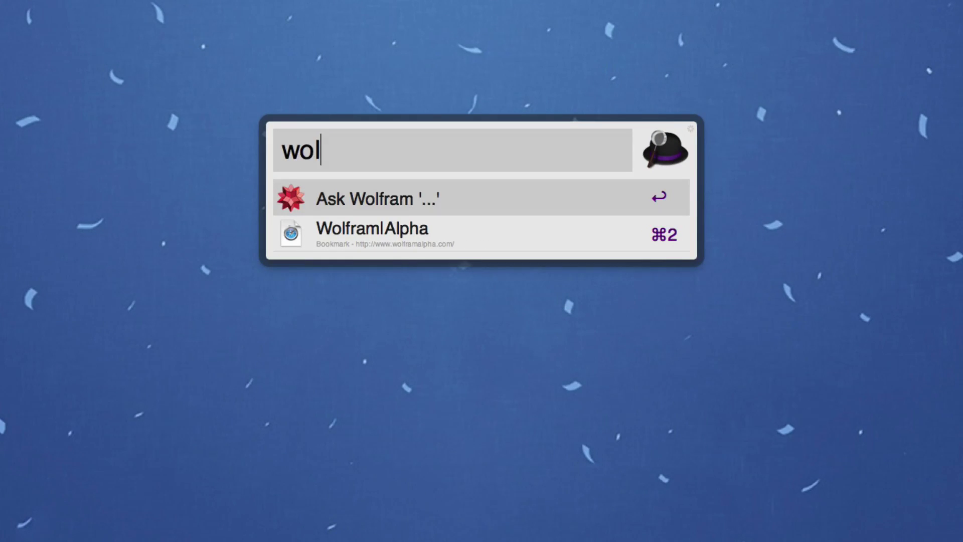
text(fram )
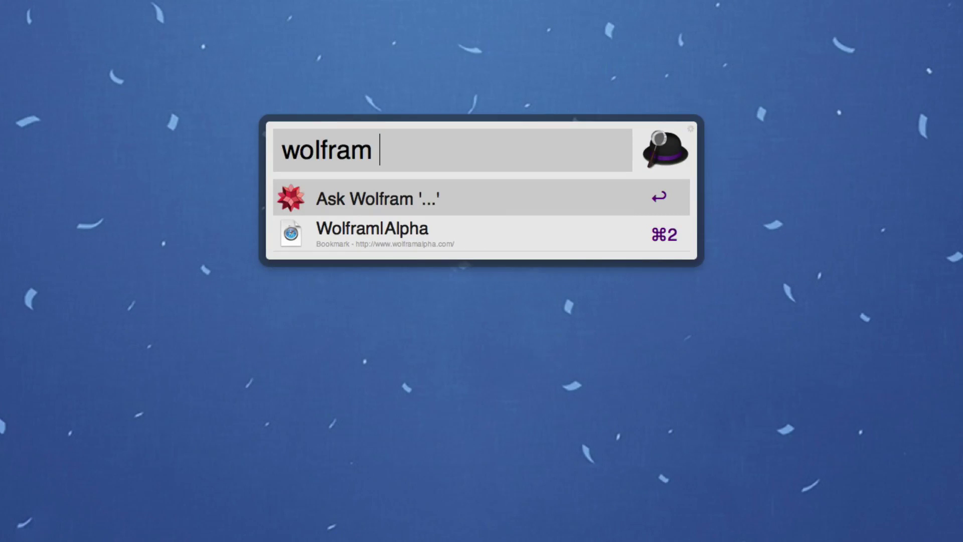
text(2)
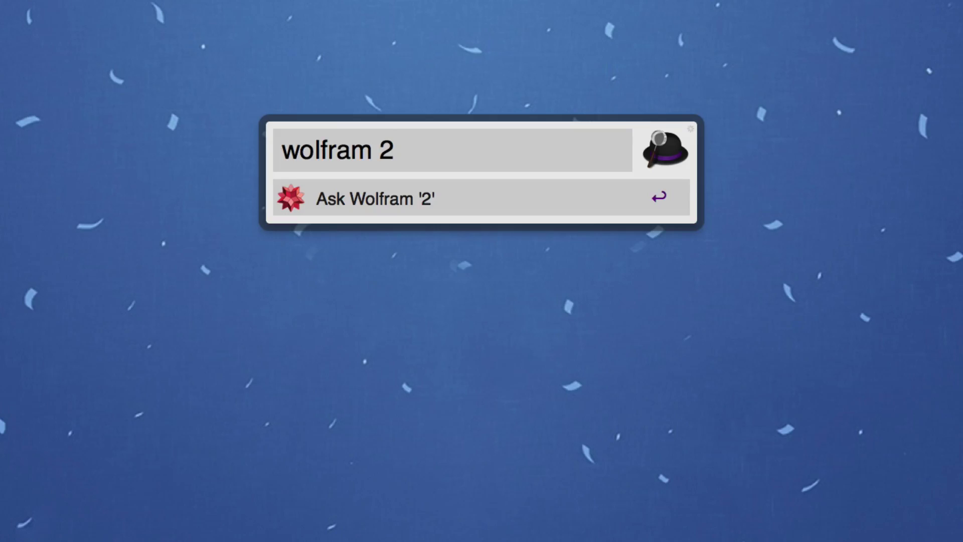
text(&)
Correct the 'wolfram 2*2' query and open Wolfram|Alpha's result of 4 in Safari
key(BackSpace)
text(2)
key(Return)
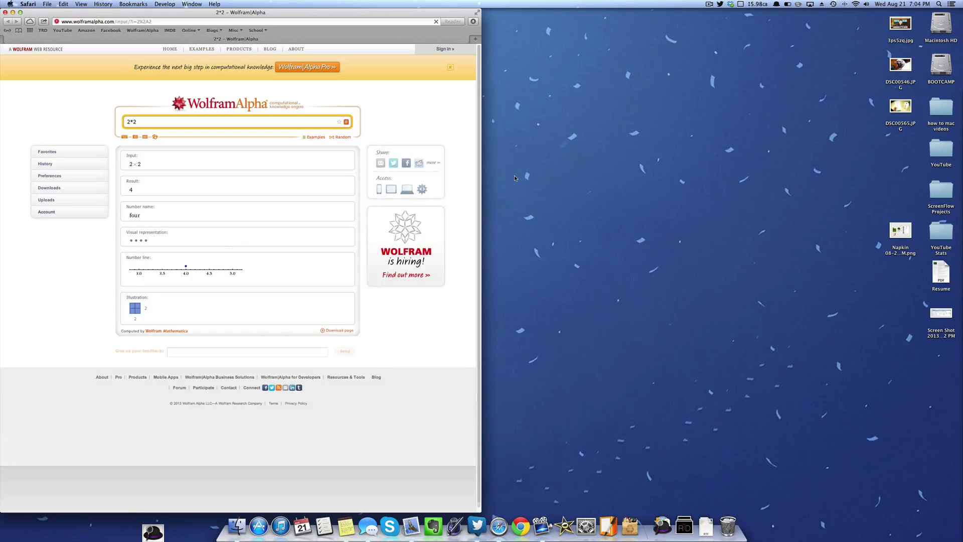
key(alt+space)
text(ama)
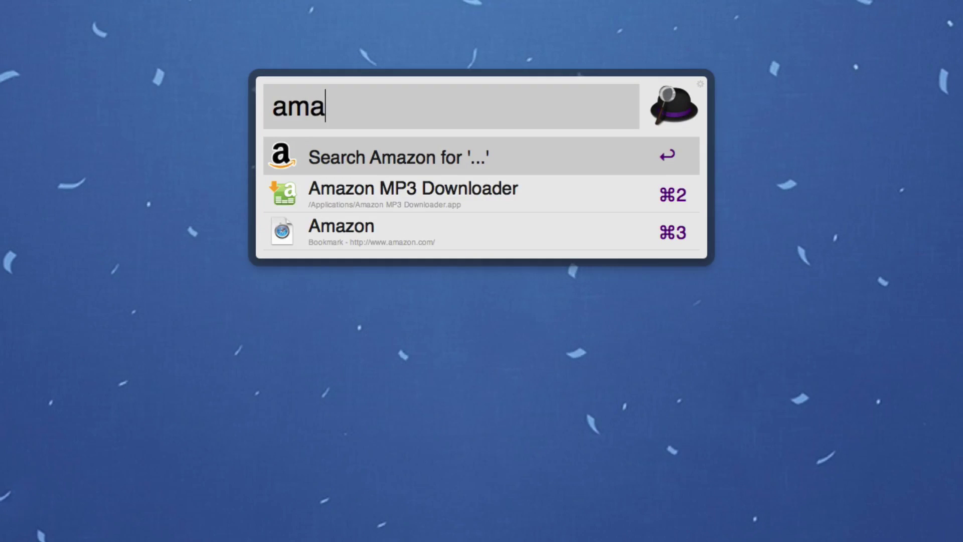
text(zon the da)
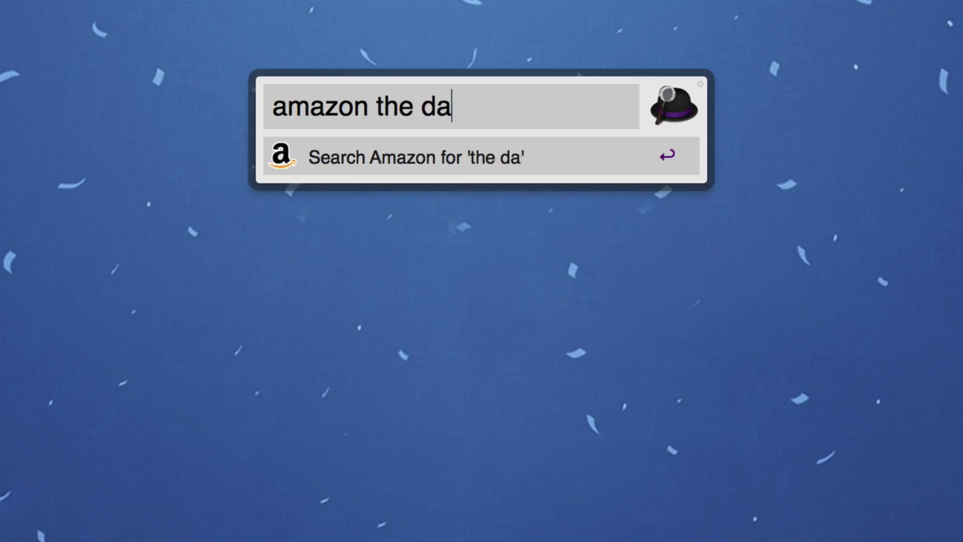
text(rk knight)
Run 'amazon the dark knight', then launch Chrome with 'ch' and App Store with 'app'
key(Return)
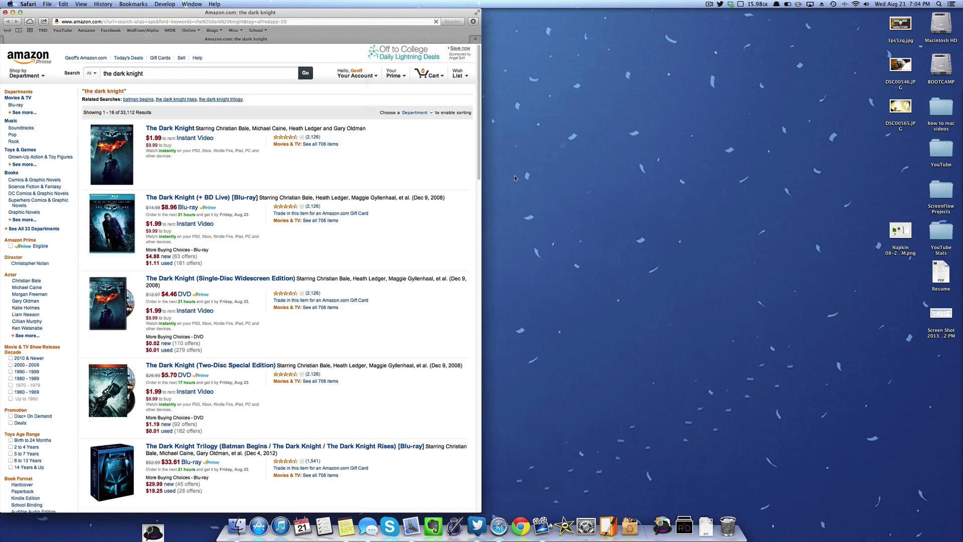
key(alt+space)
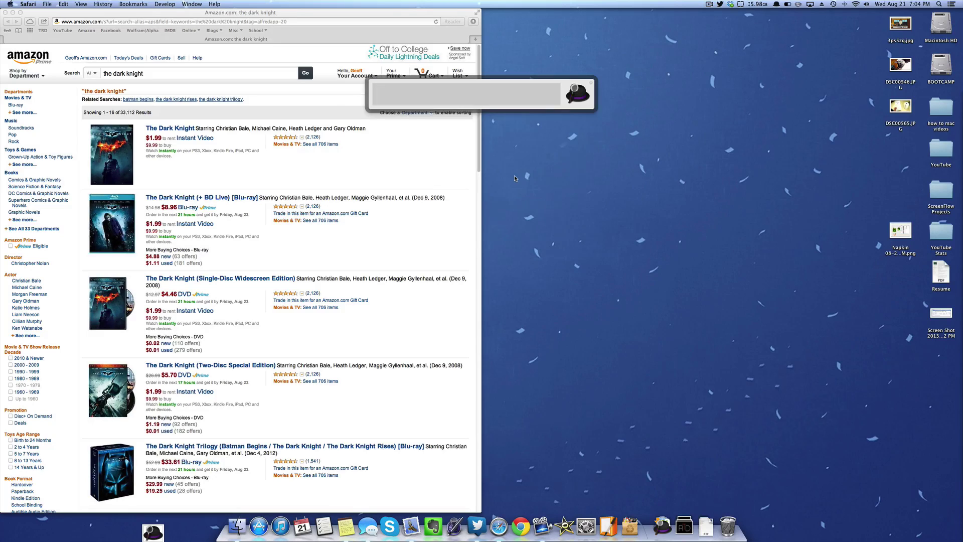
text(ch)
key(Return)
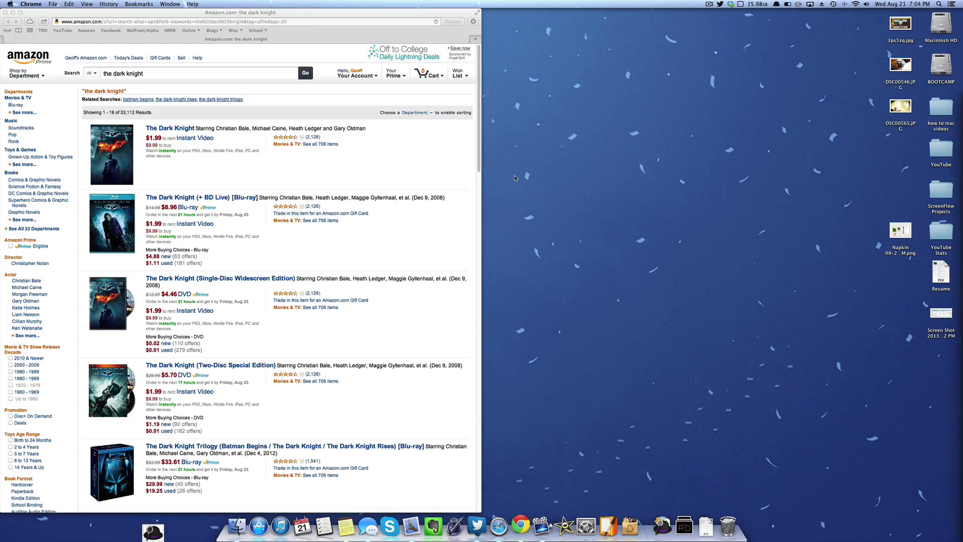
key(alt+space)
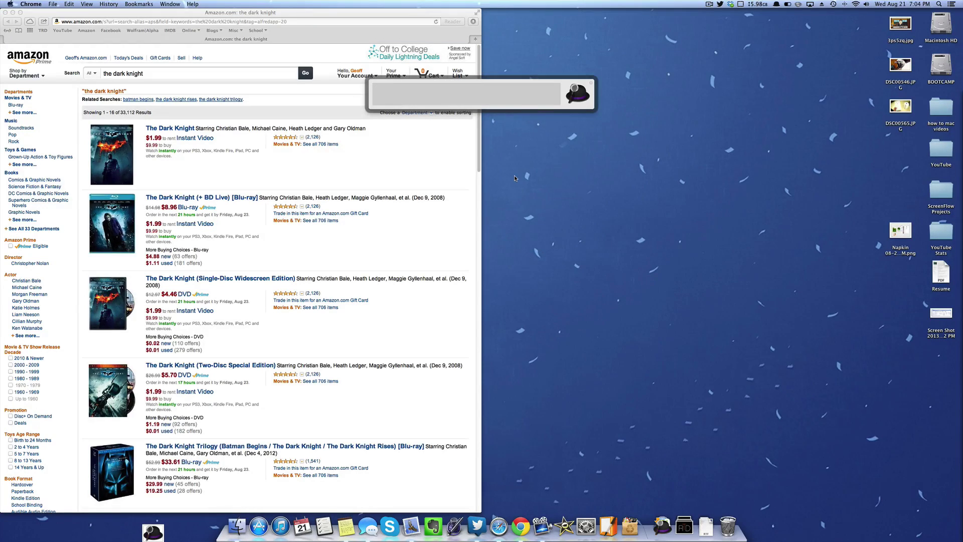
text(app)
key(Return)
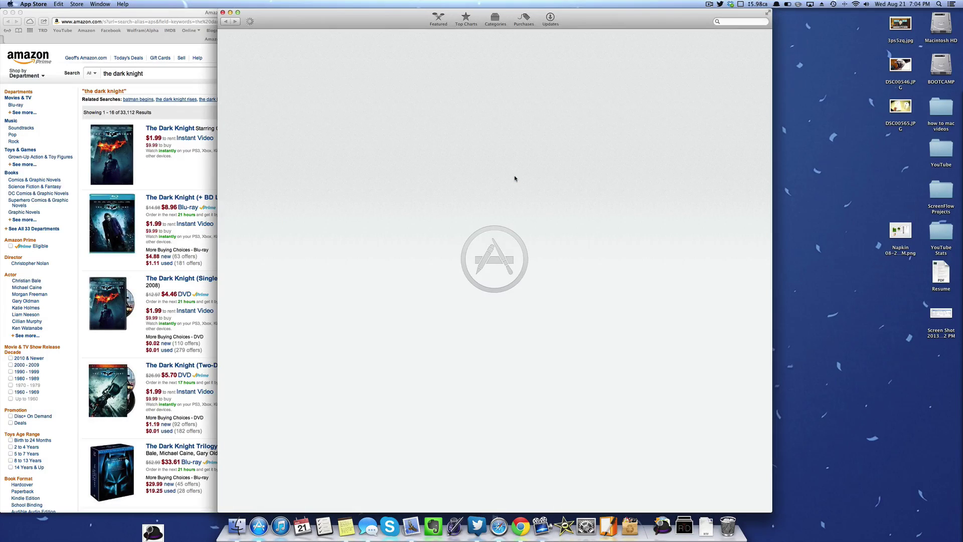
Calculate 2+4 in Alfred and dismiss the result
key(alt+space)
text(2+4)
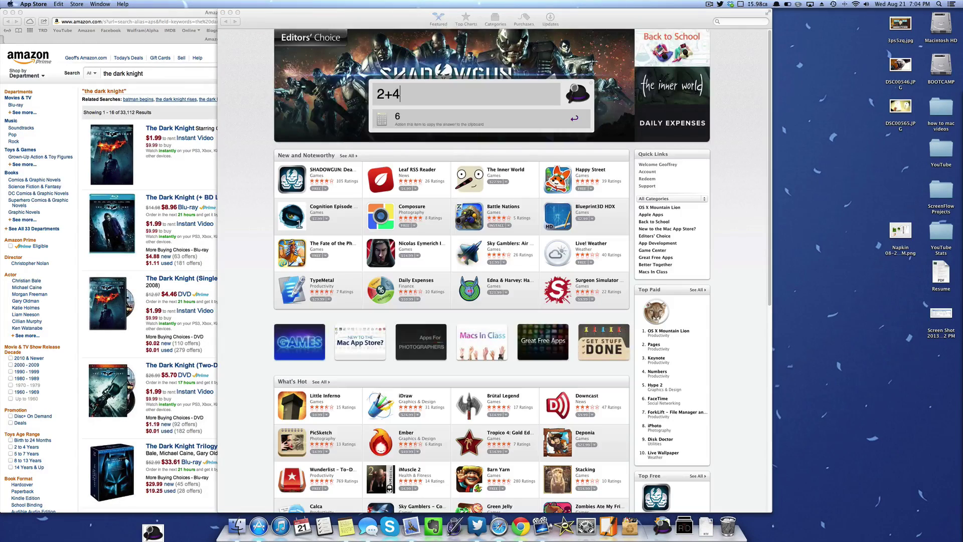
key(Escape)
Launch System Preferences with 'sy', then quit it, the App Store and Chrome
key(alt+space)
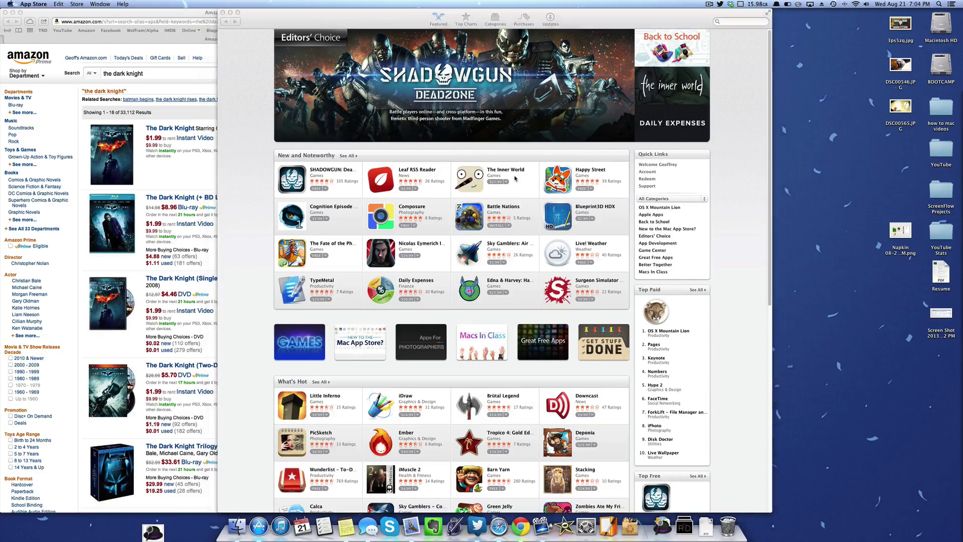
text(sy)
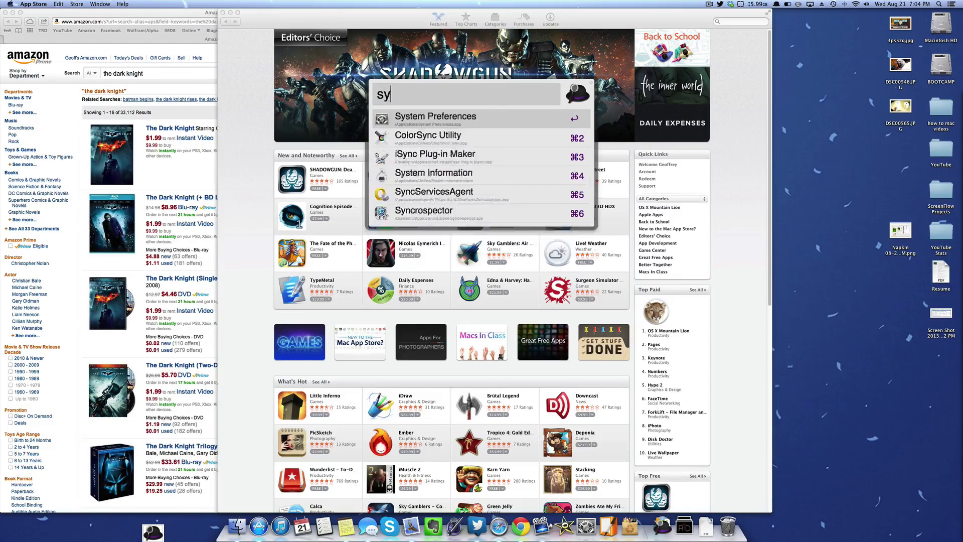
key(Return)
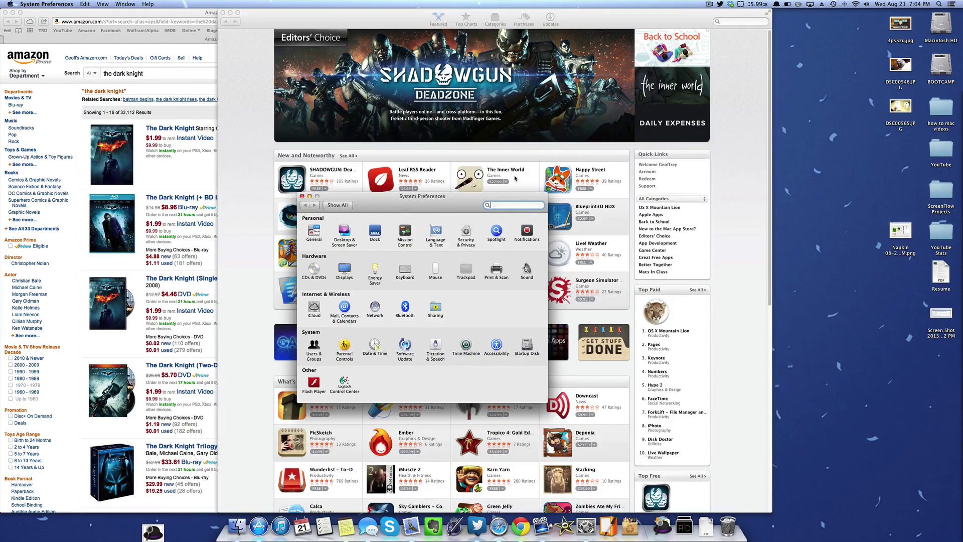
key(super+q)
key(super+q)
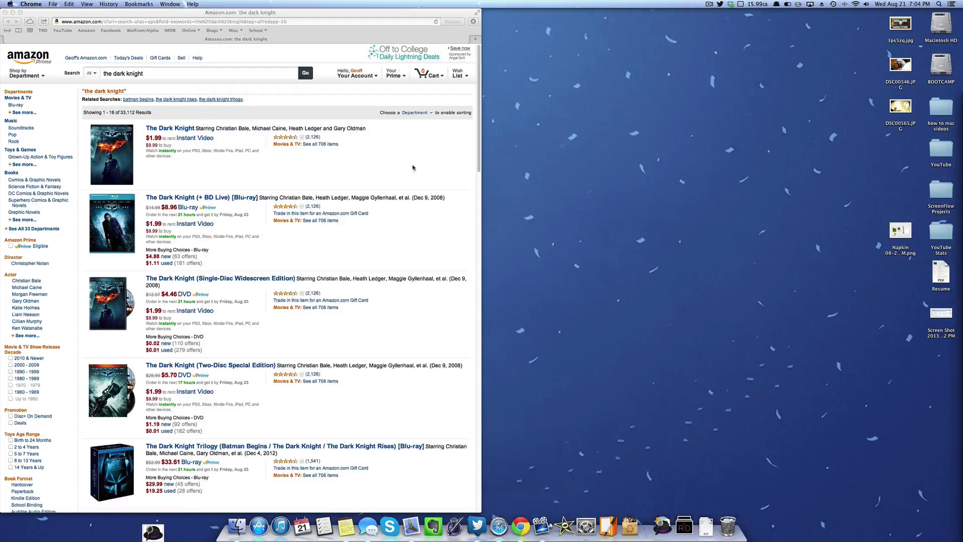
key(super+q)
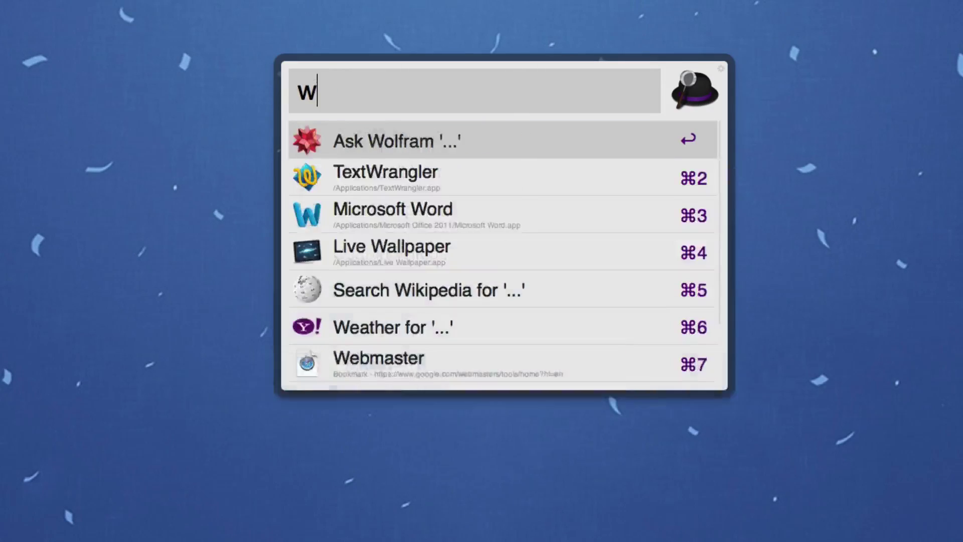
key(BackSpace)
text(define)
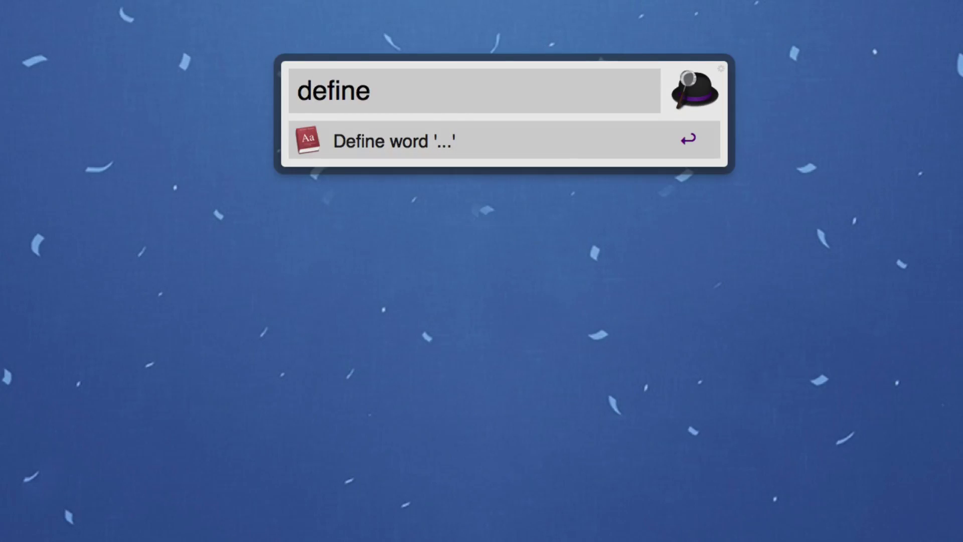
key(BackSpace)
key(BackSpace)
key(BackSpace)
key(BackSpace)
key(BackSpace)
text(i)
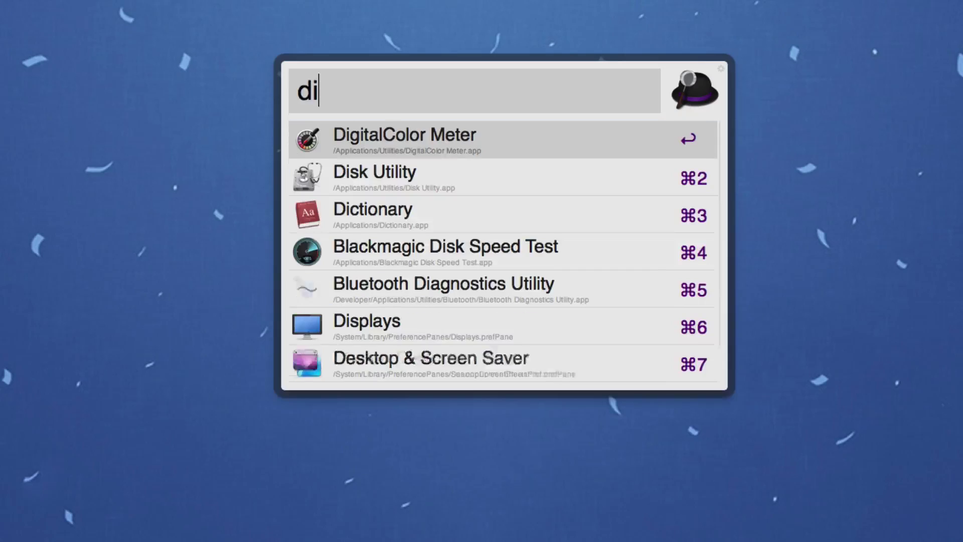
key(Escape)
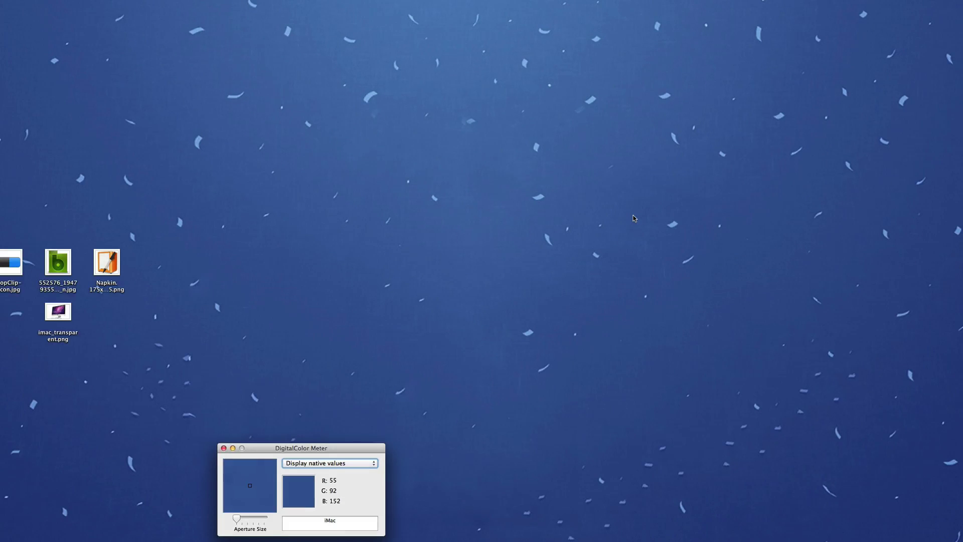
key(super+q)
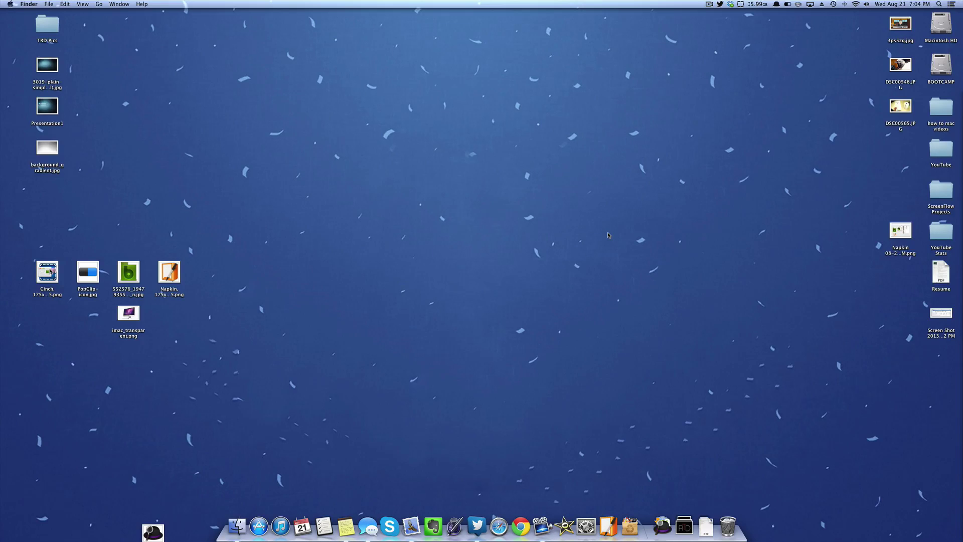
Bring up Alfred to search 'FREE!' on Google, Wikipedia and Amazon
key(alt+space)
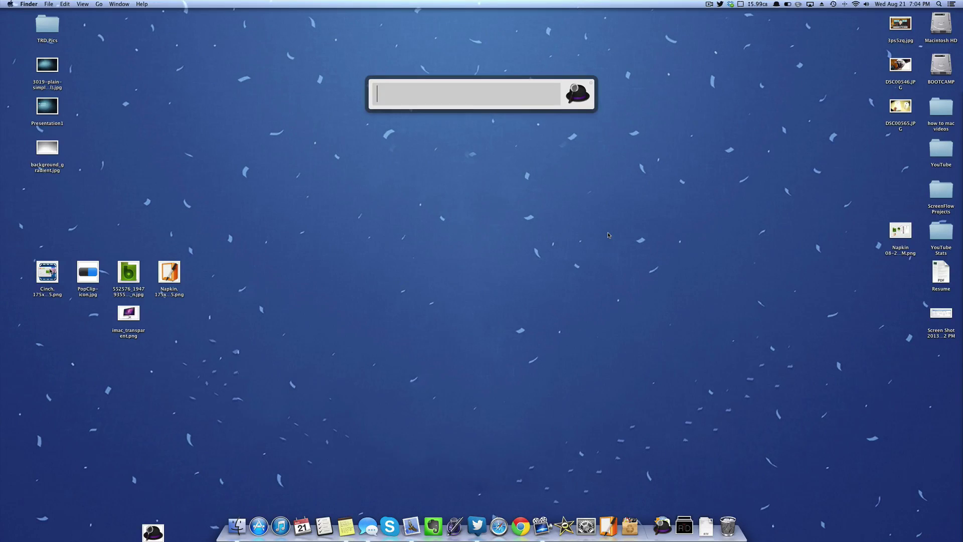
text(FREE!)
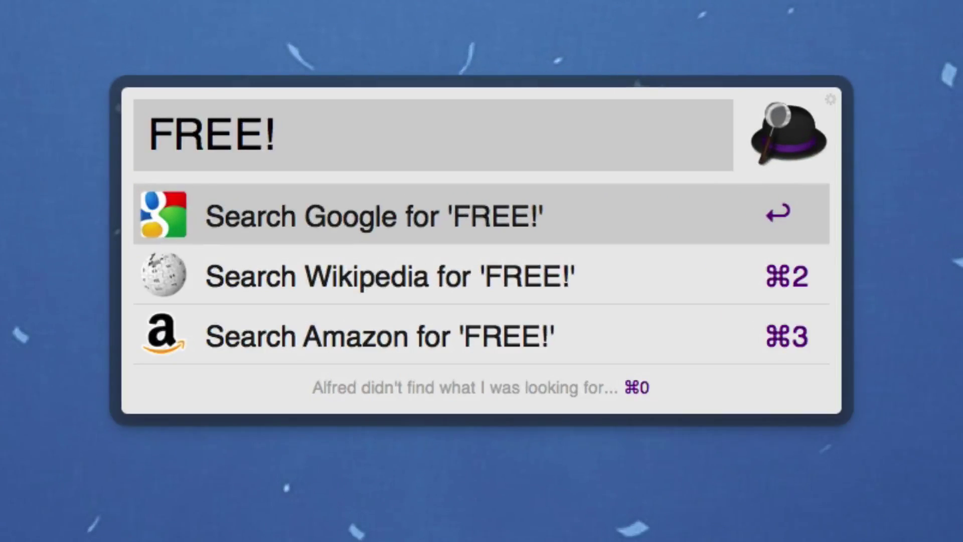